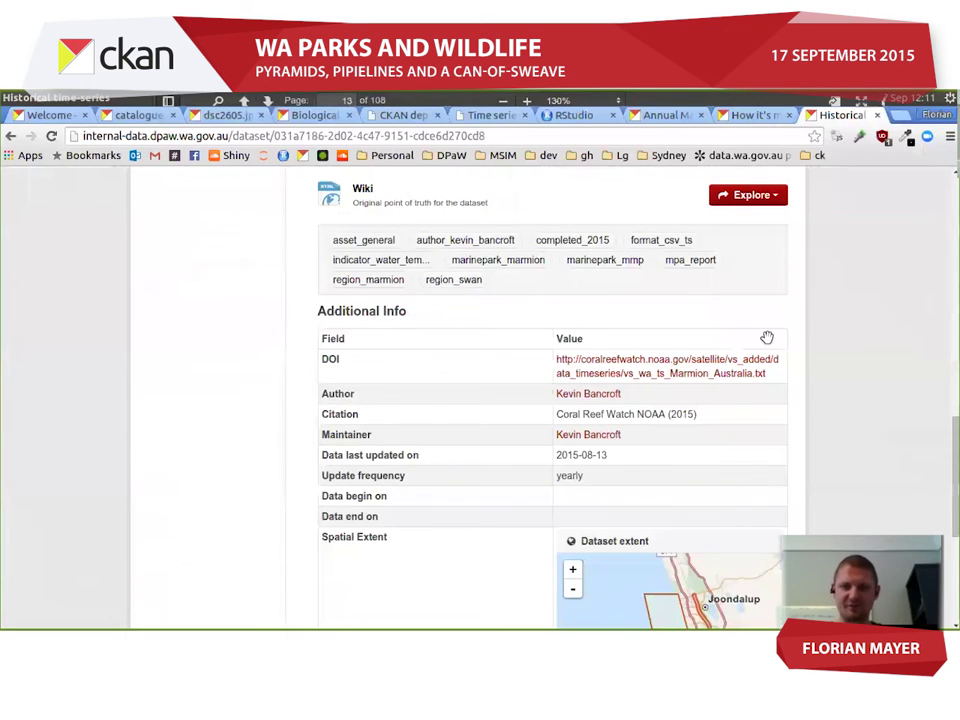
Review the dataset's Additional Info table and Spatial Extent map, then return to the report PDF.
scroll(649, 277, "down", 3)
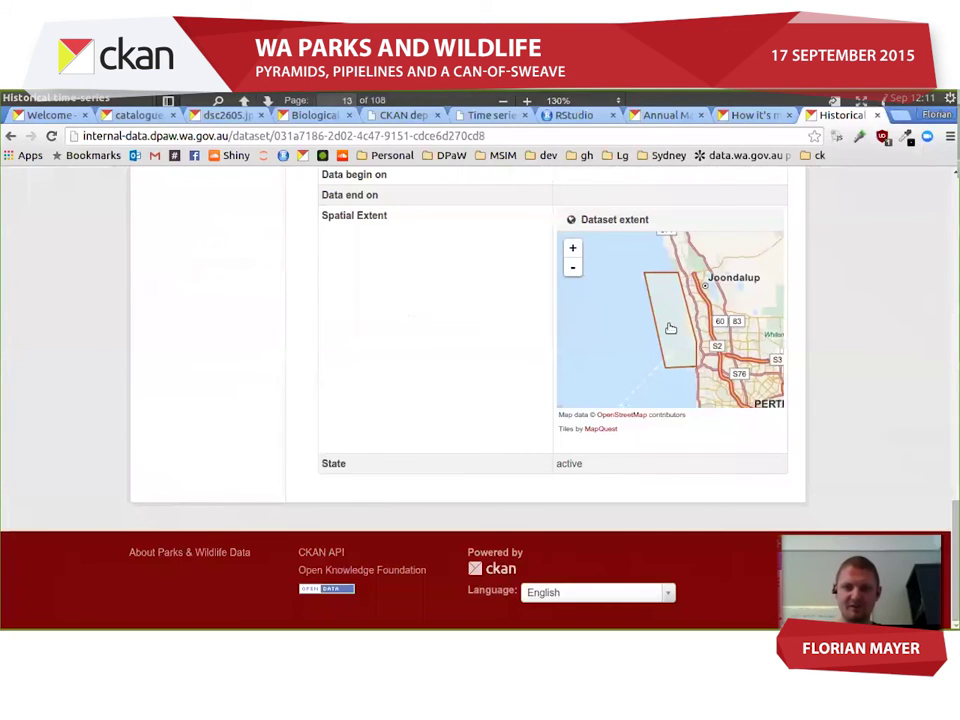
scroll(666, 336, "down", 2)
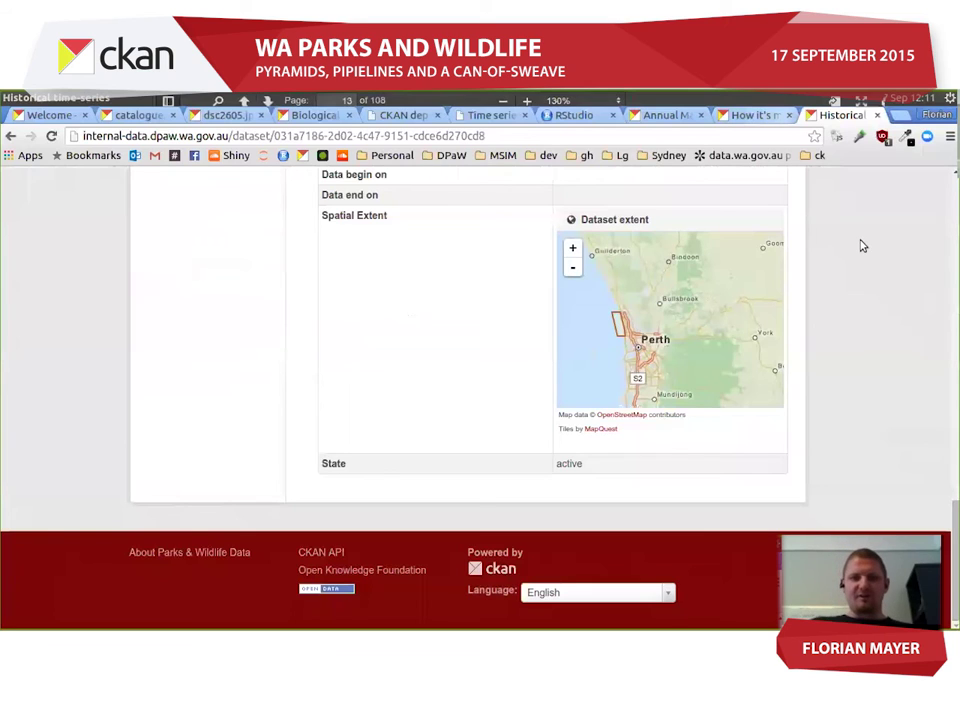
key("alt+Tab")
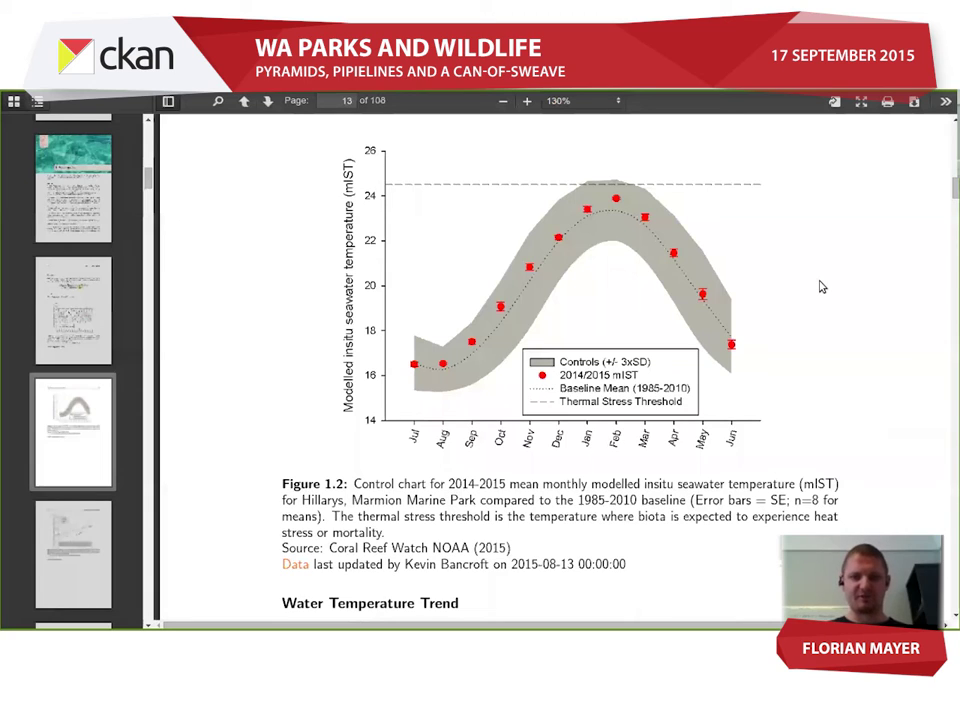
Scroll to page 14's Figure 1.3 annual temperature trend chart, then return to the CKAN page.
scroll(820, 287, "down", 5)
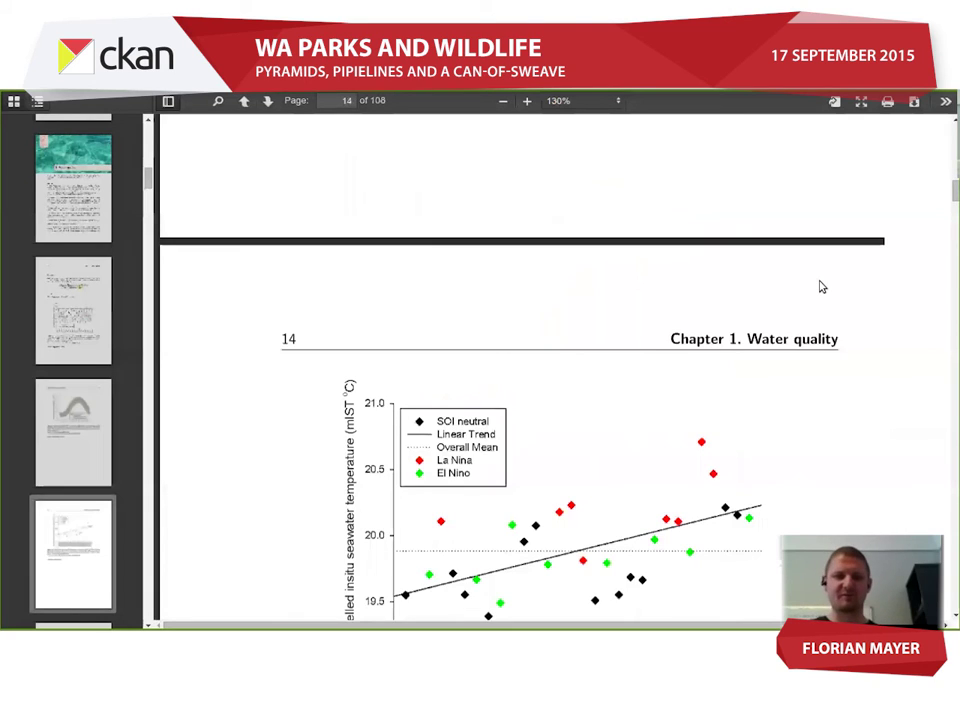
scroll(778, 332, "down", 3)
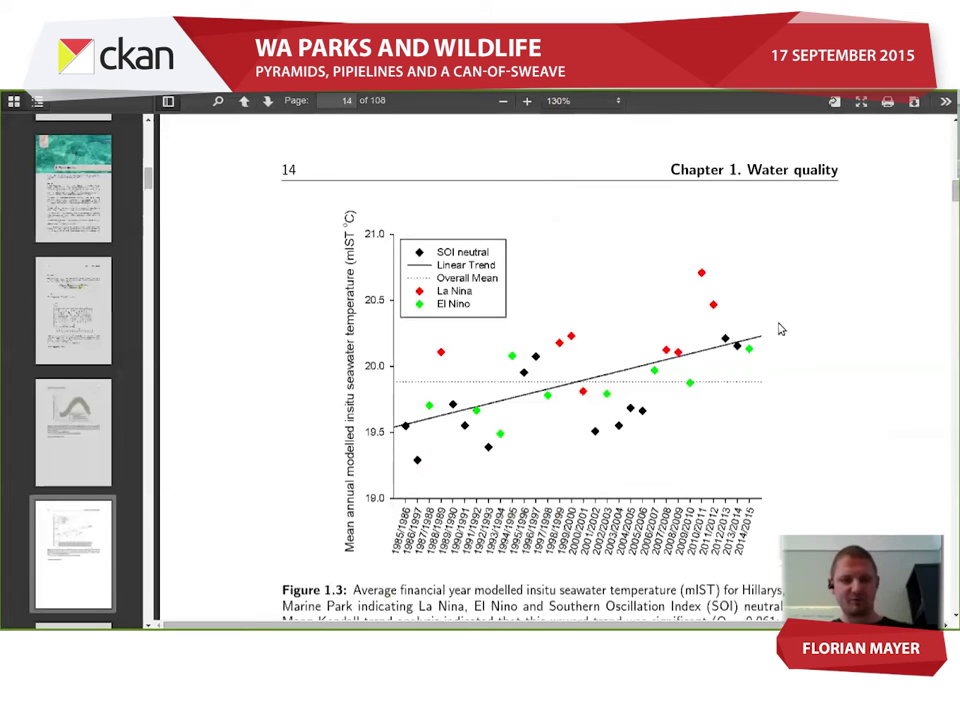
key("alt+Tab")
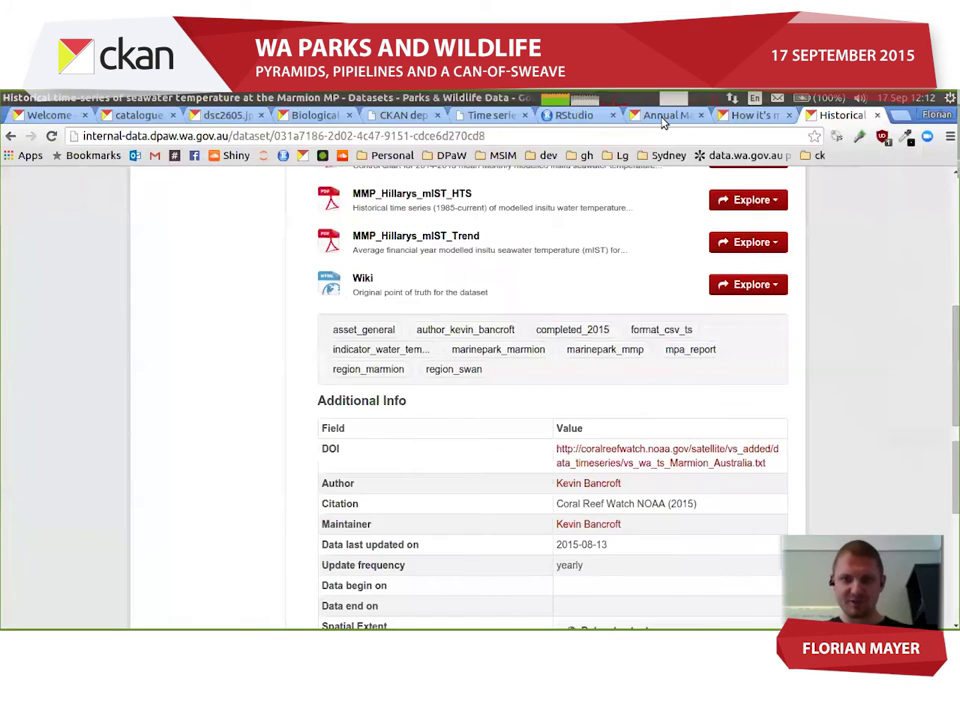
View the mpa-reports dataset's per-park report list, then return to RStudio.
left_click(662, 116)
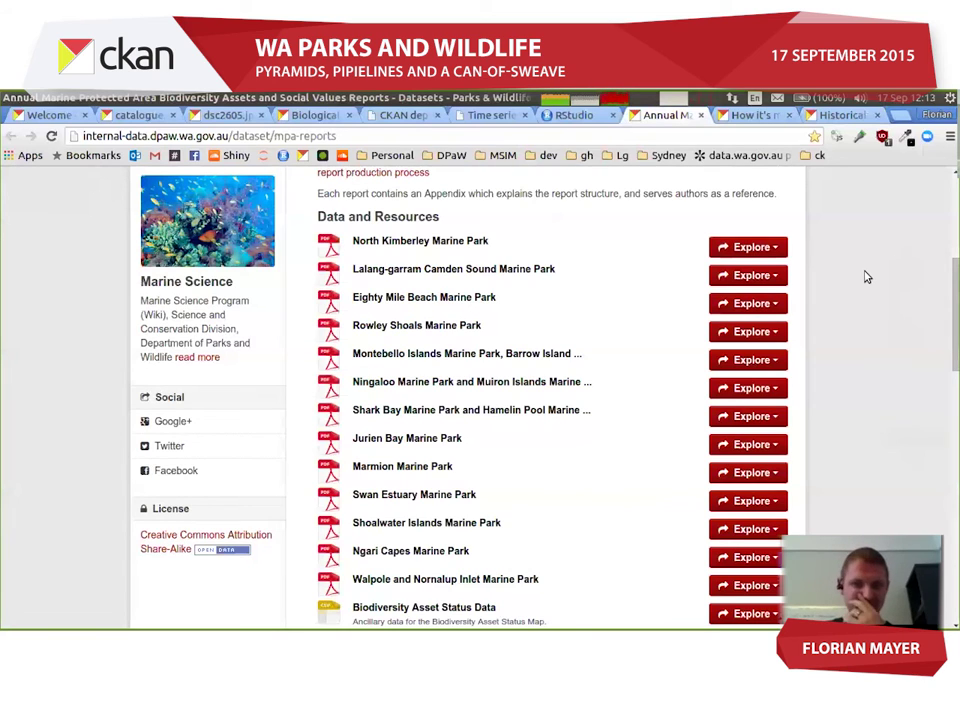
key("alt+Tab")
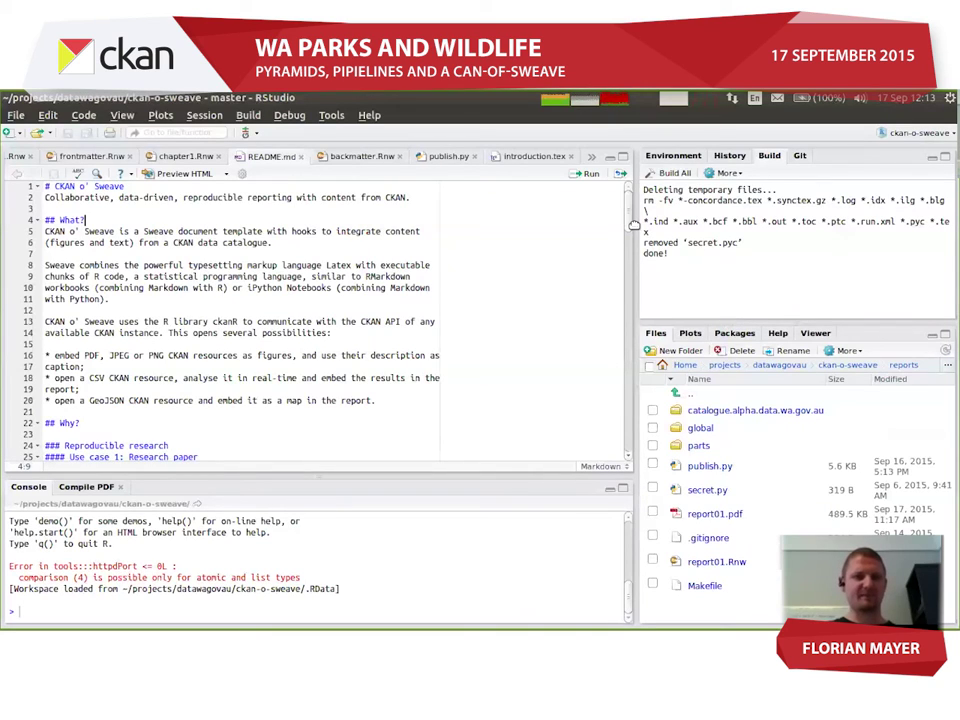
Compile report01.Rnw to PDF in the maximised editor, viewing chapter1.Rnw while it builds.
left_click(14, 157)
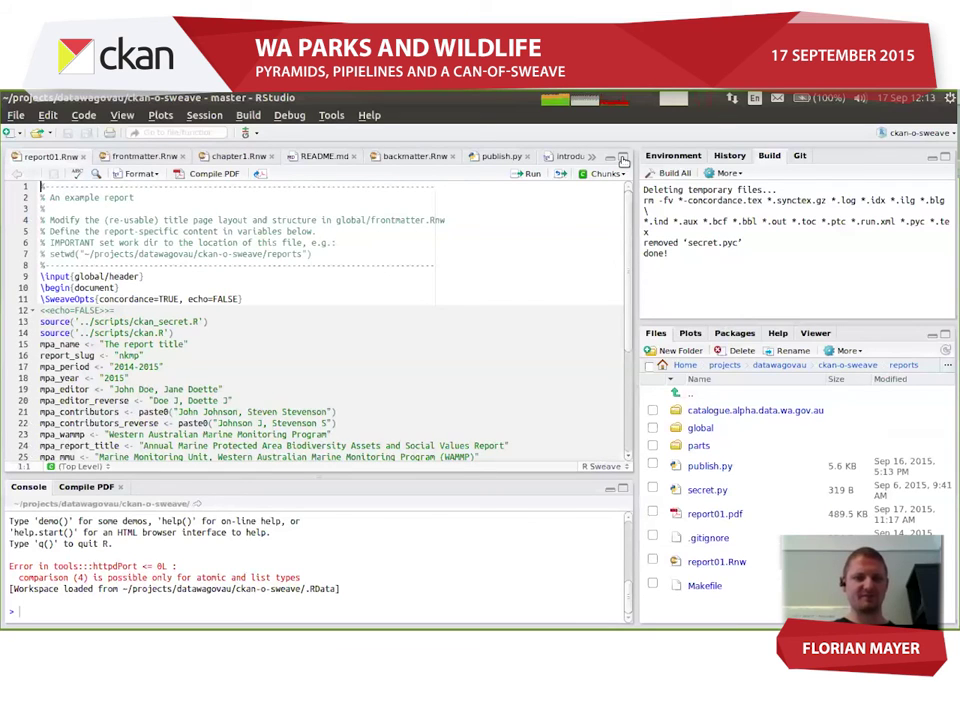
left_click(623, 158)
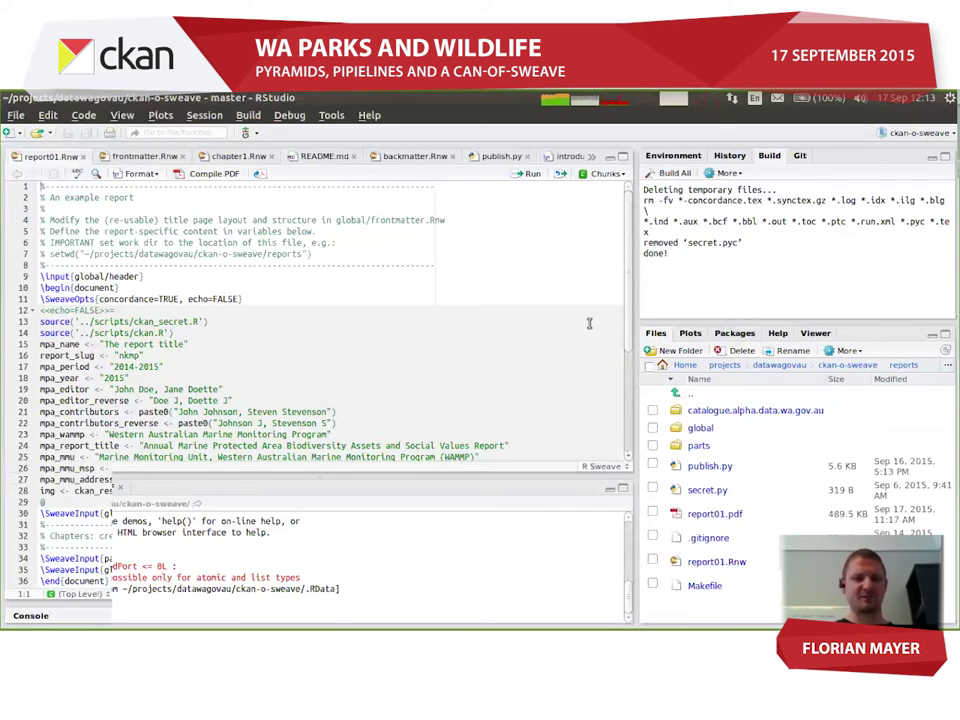
scroll(163, 537, "down", 1)
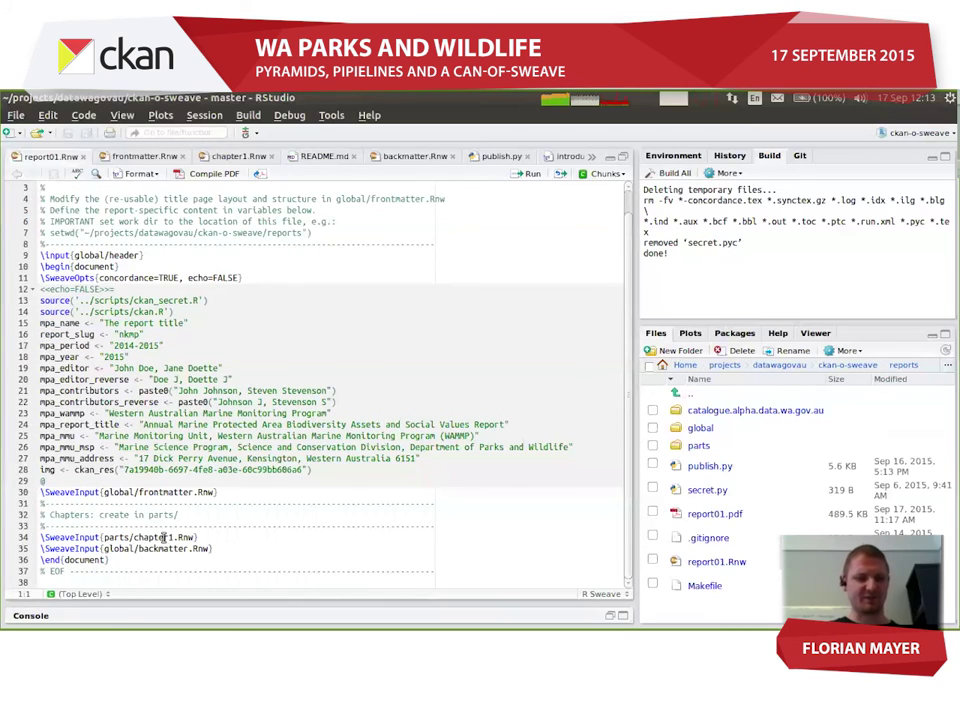
left_click(209, 175)
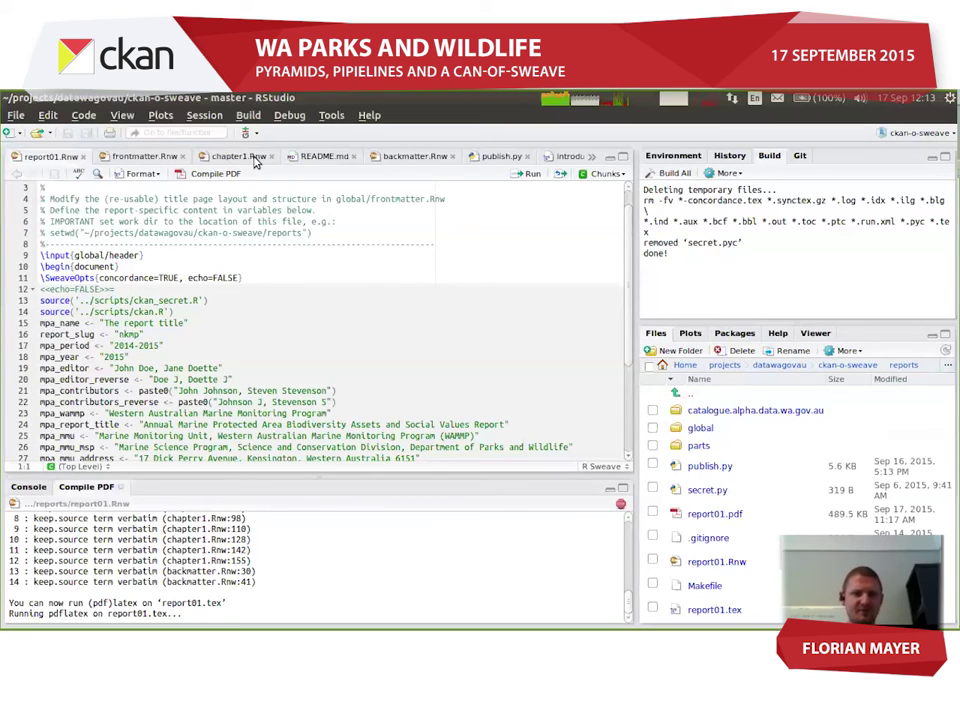
left_click(255, 159)
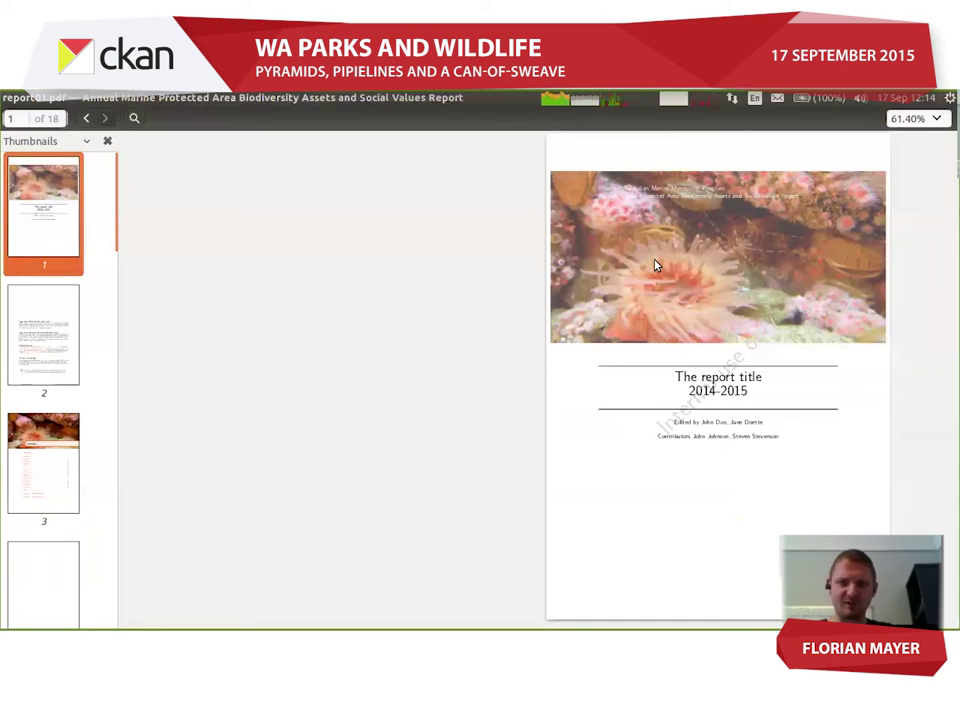
Page through the compiled report to page 8's Marmion SST figure and follow its Data link.
scroll(479, 399, "down", 2)
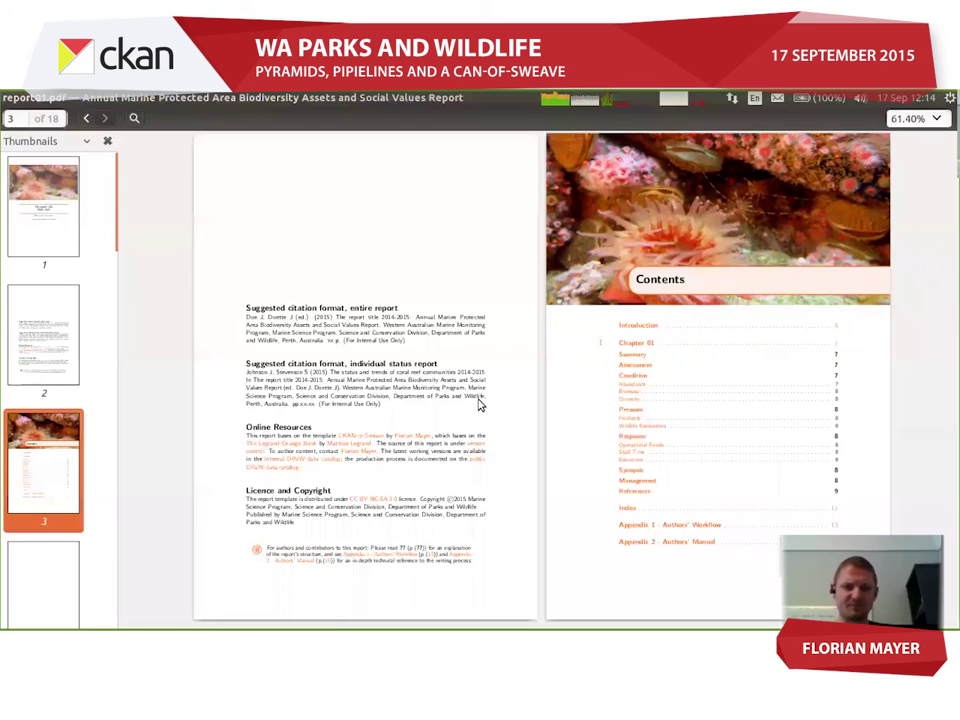
scroll(479, 404, "down", 2)
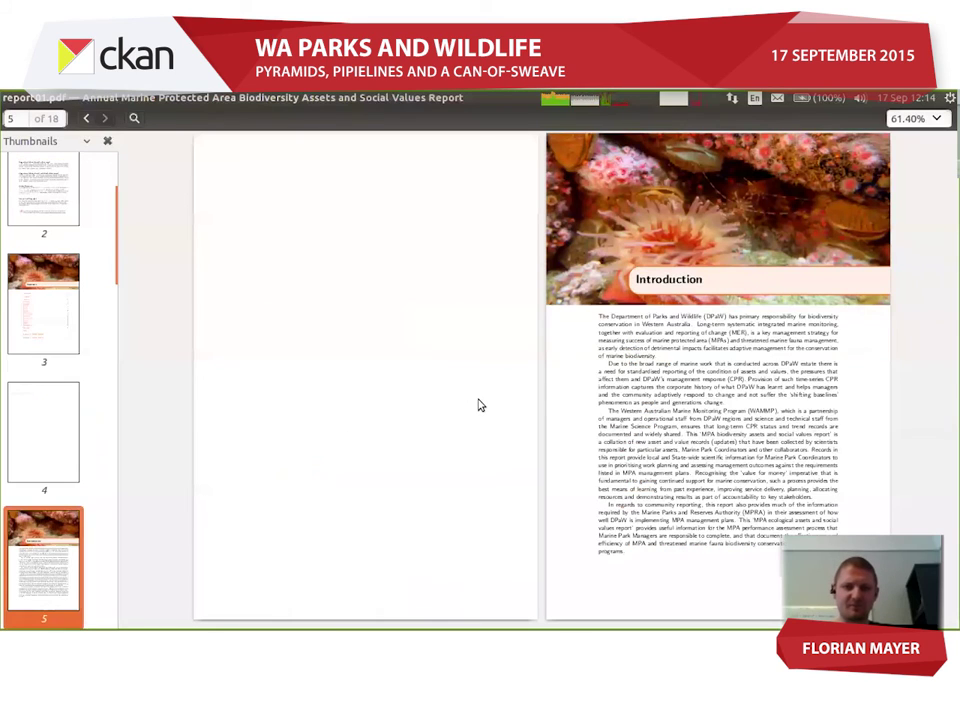
scroll(479, 404, "down", 2)
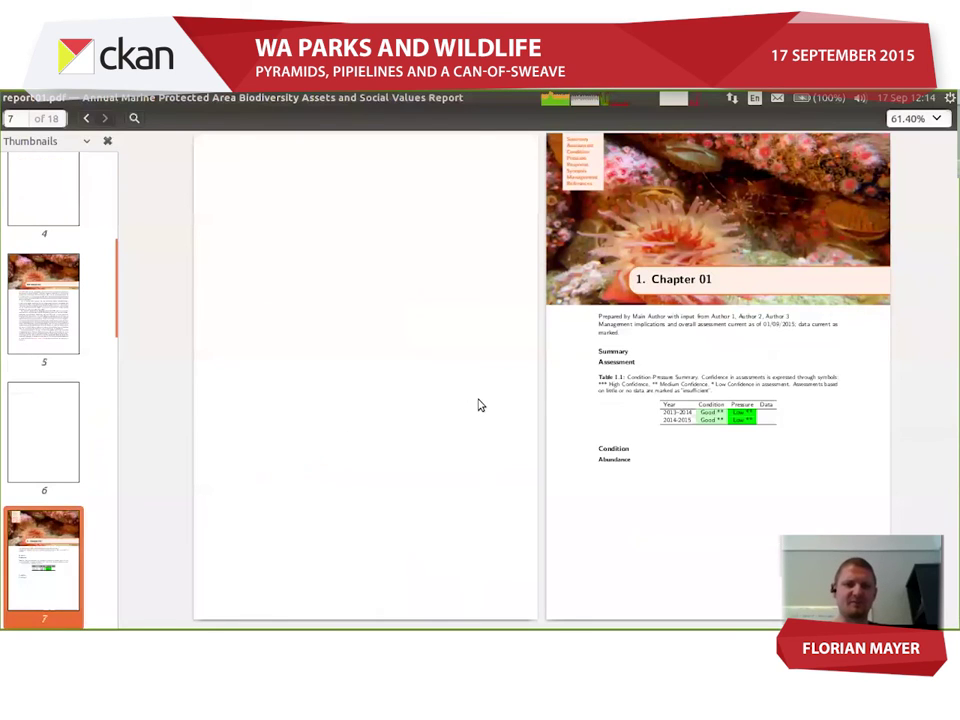
scroll(479, 404, "down", 2)
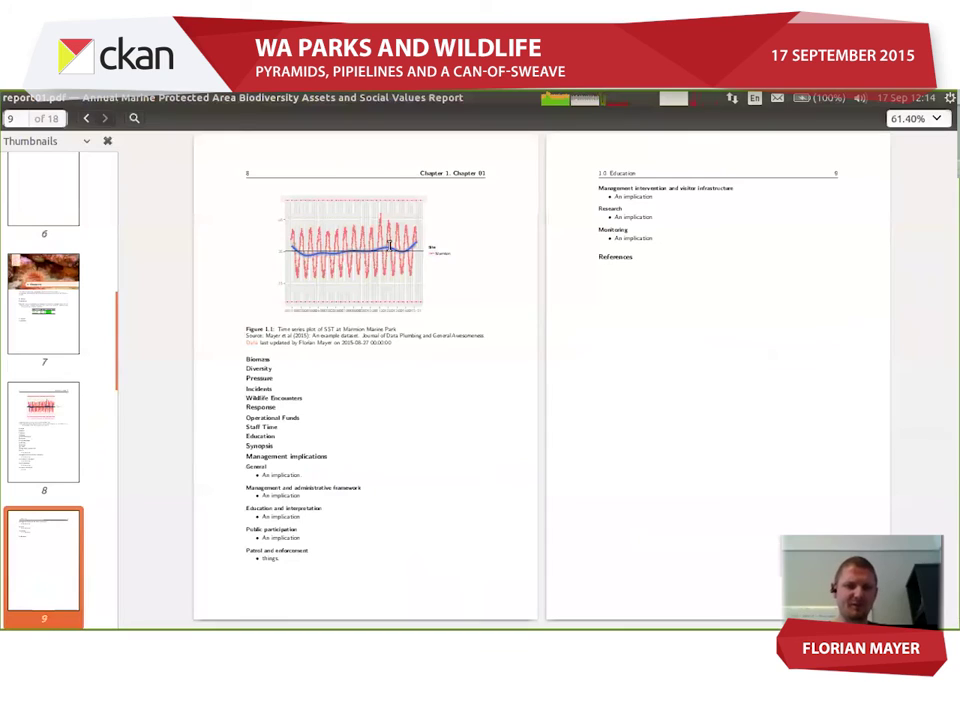
left_click(254, 348)
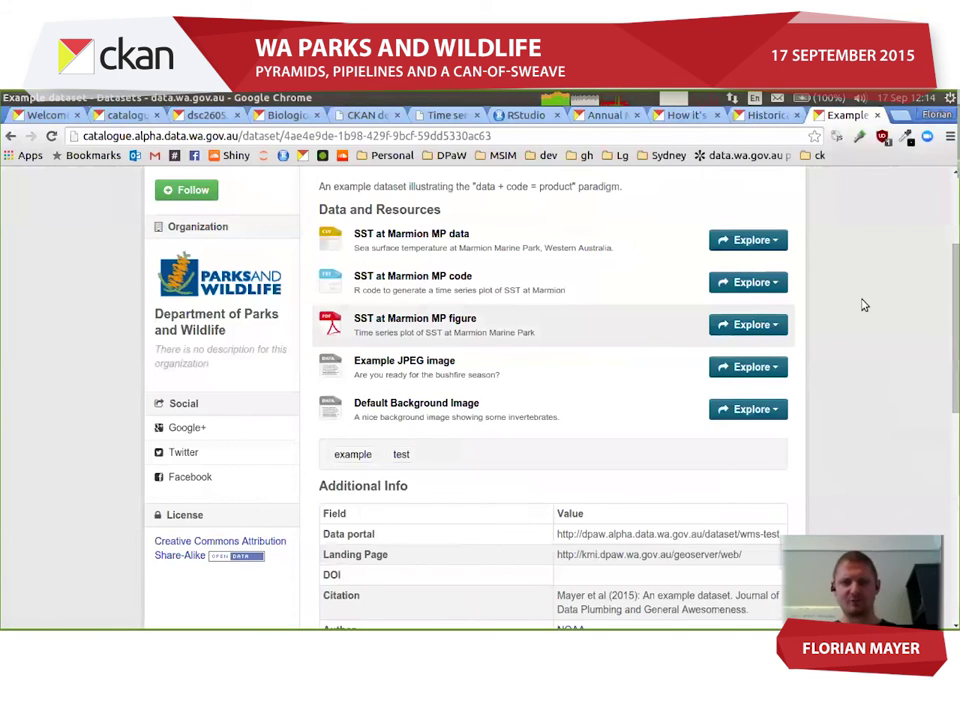
Return to RStudio's chapter1.Rnw Abundance indicator chunk after checking the Example dataset resources.
key("alt+Tab")
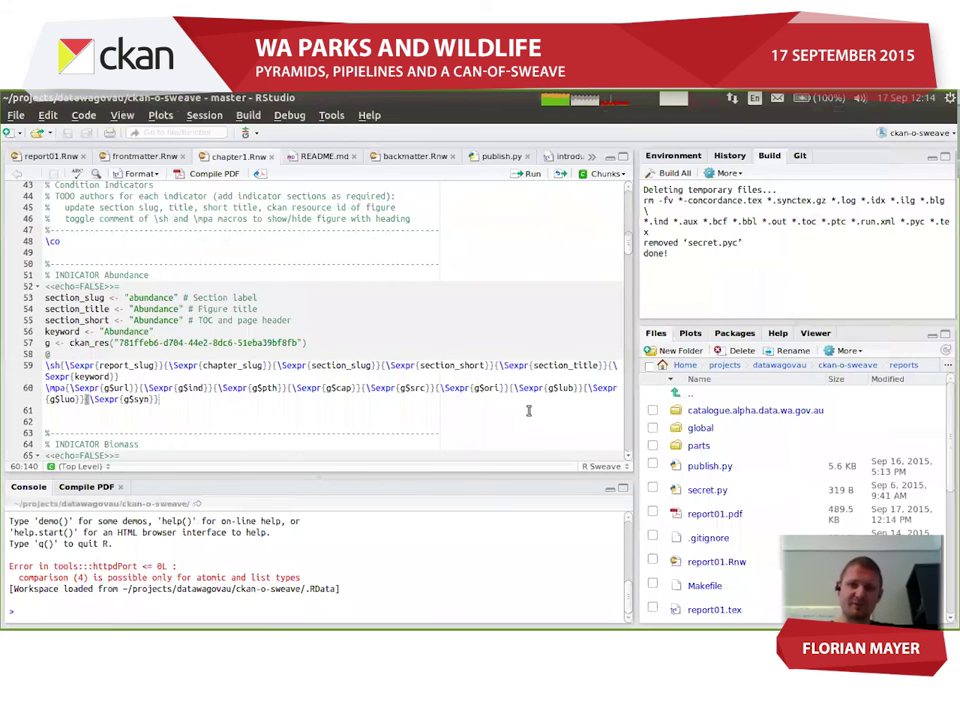
Run Build All to rebuild report01.pdf and publish it to the data catalogue.
left_click(676, 175)
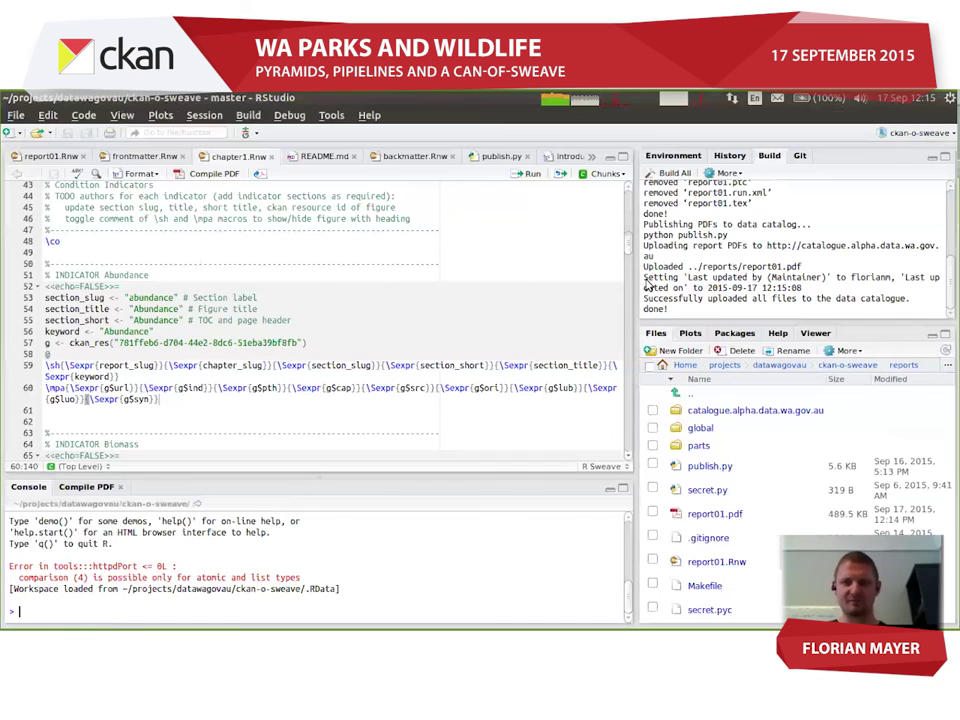
key("alt+Tab")
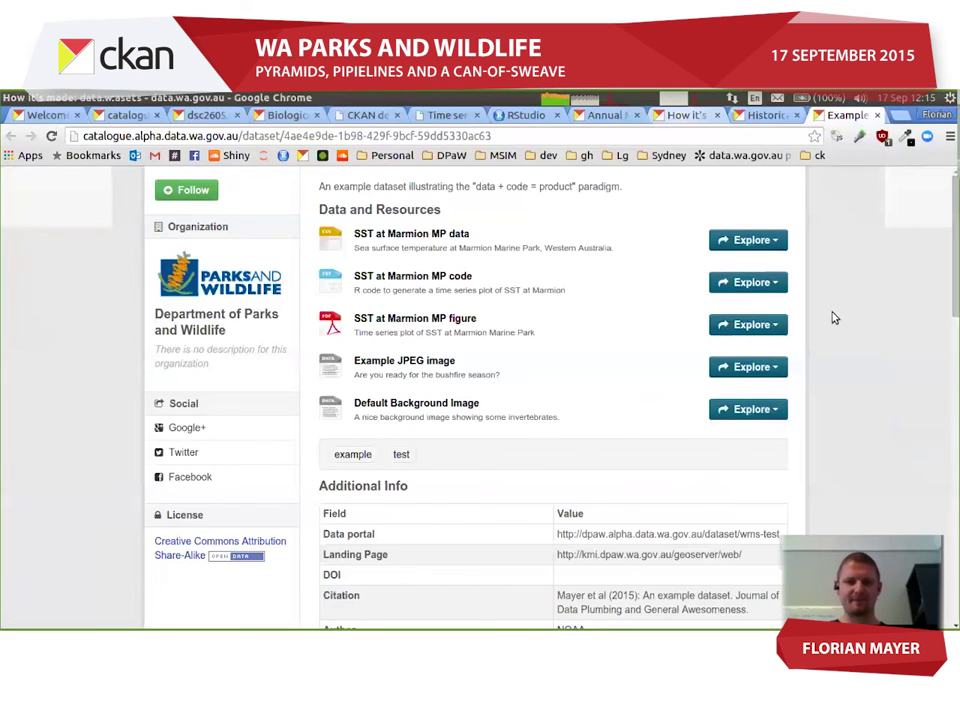
Open the How it's made dataset's CKAN o' Sweave example output resource in a new tab.
key("ctrl+Page_Up")
key("ctrl+Page_Up")
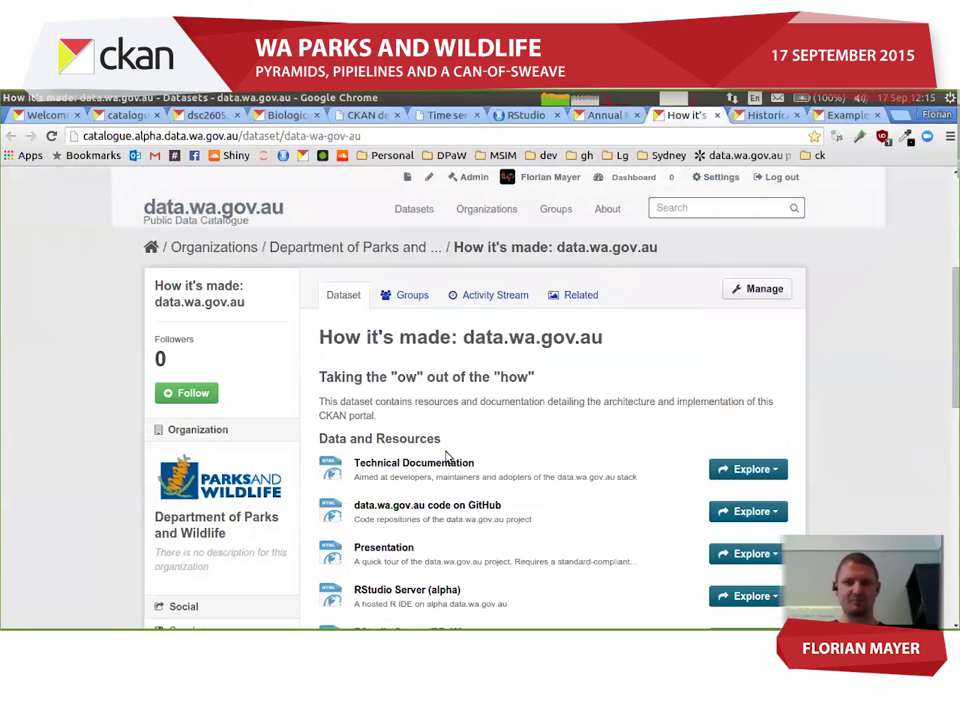
scroll(446, 456, "down", 3)
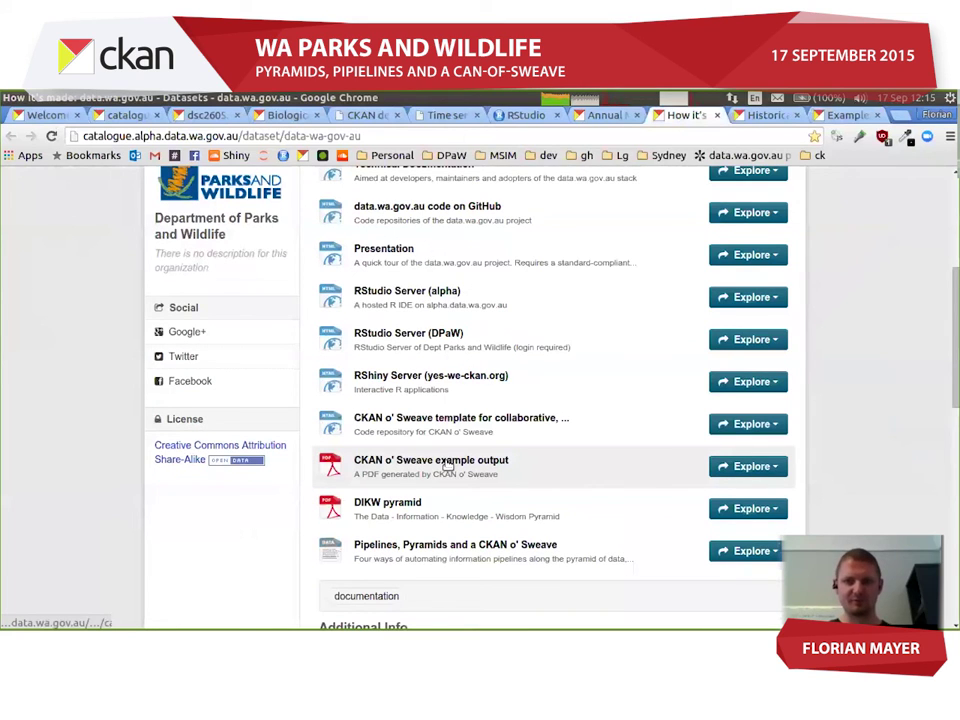
middle_click(446, 465)
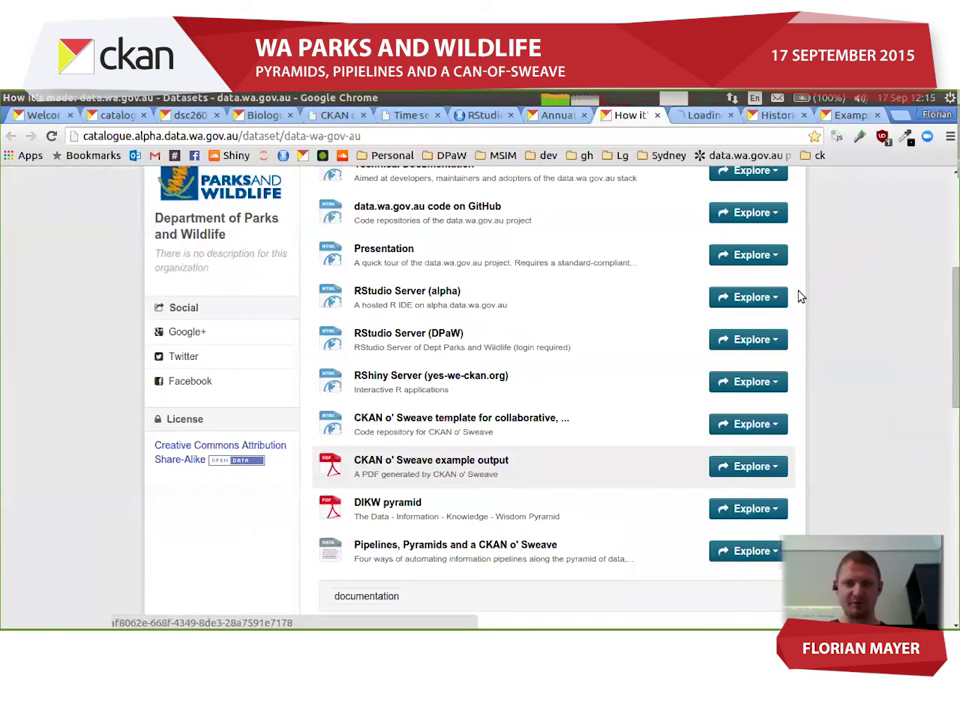
key("ctrl+Page_Down")
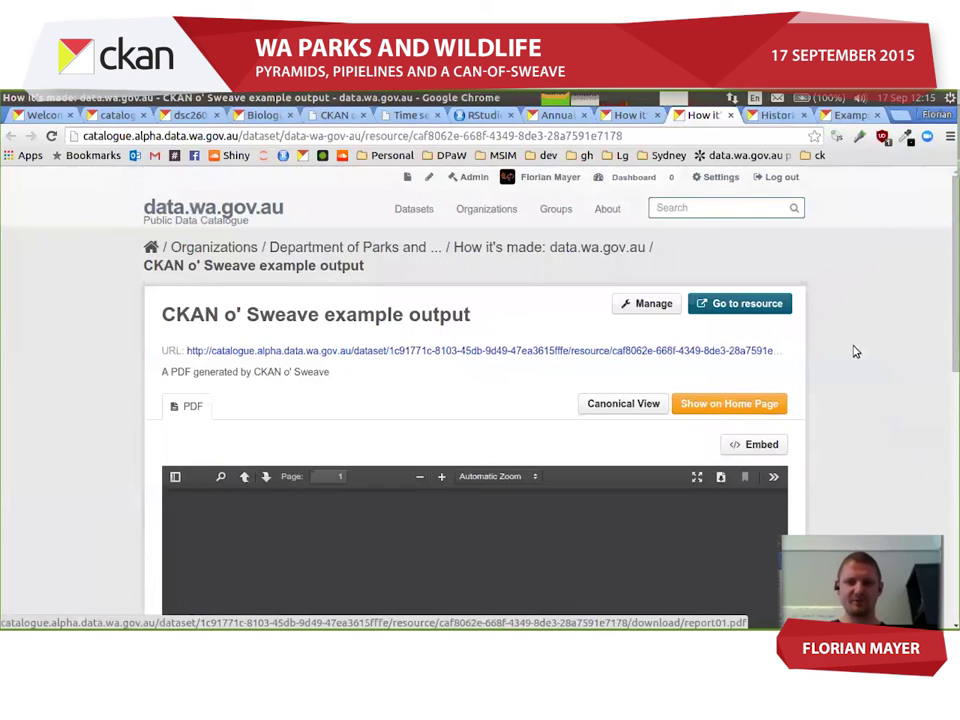
Page through the published 18-page report preview, then return to the How it's made dataset.
scroll(721, 335, "down", 3)
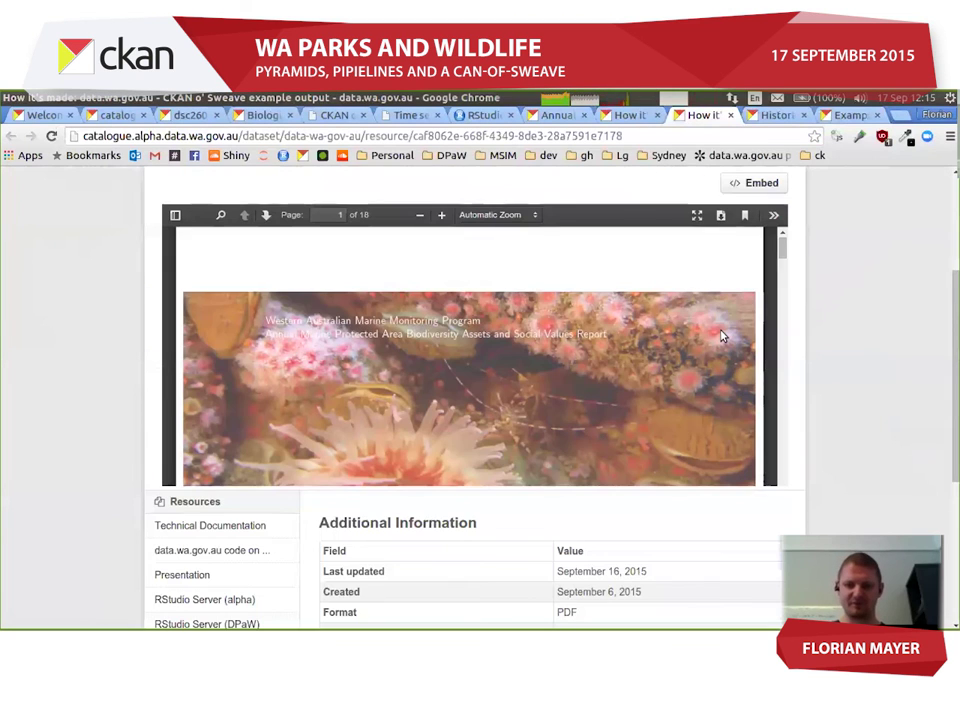
scroll(731, 306, "up", 1)
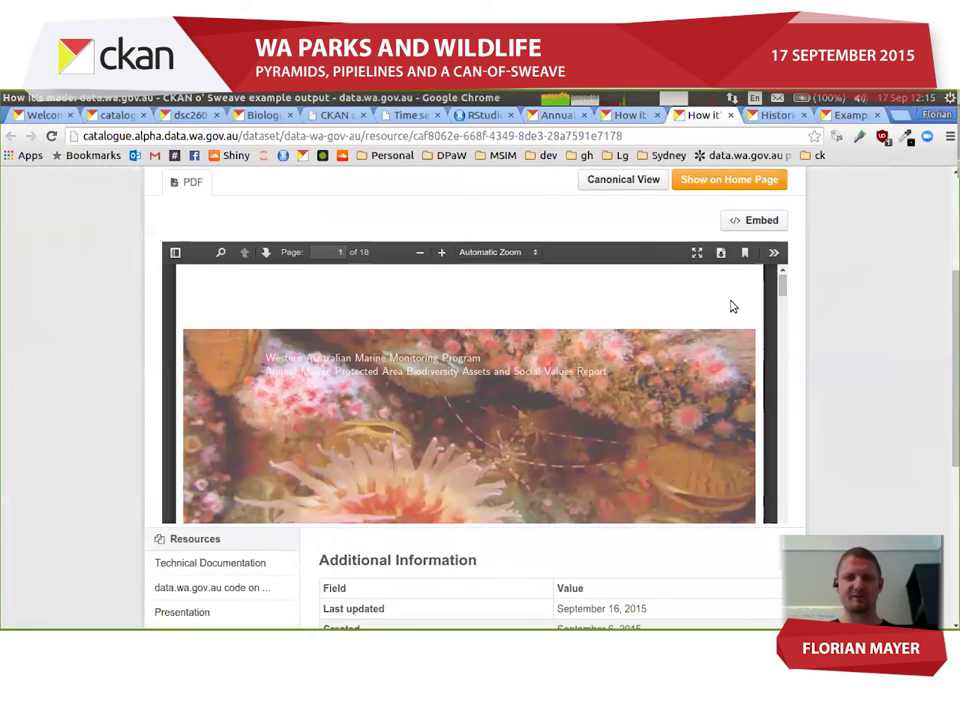
scroll(731, 306, "down", 3)
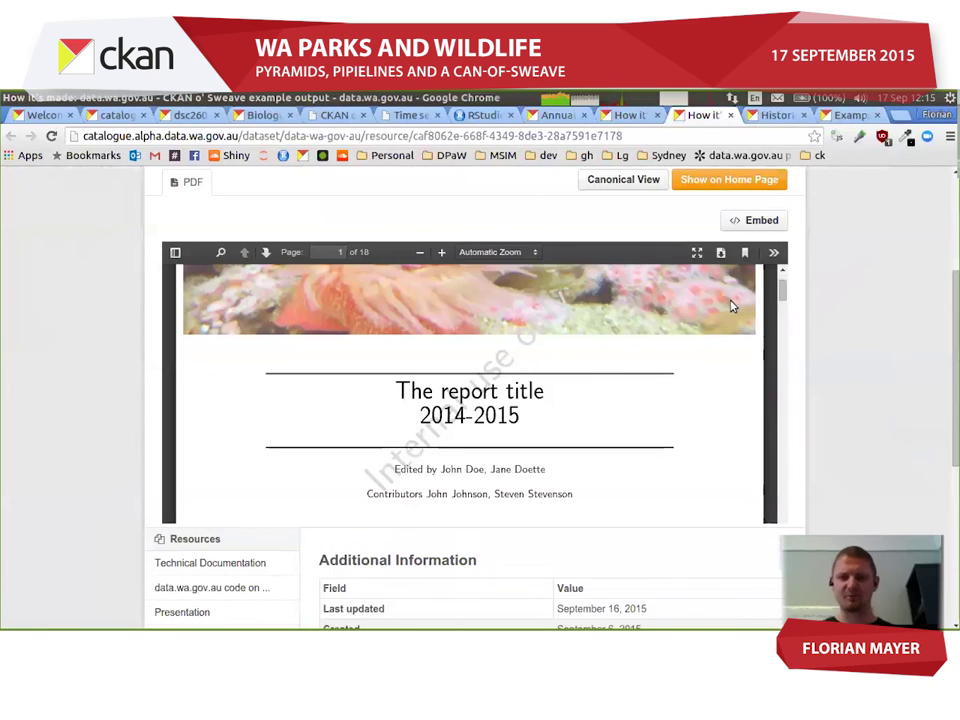
key("Page_Down")
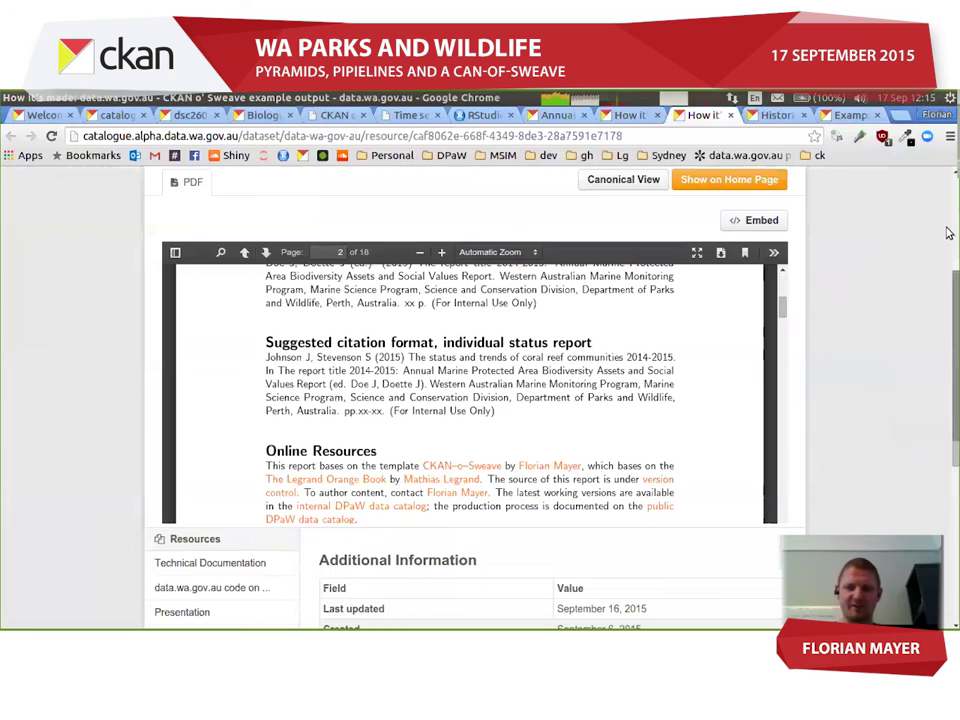
scroll(949, 233, "up", 3)
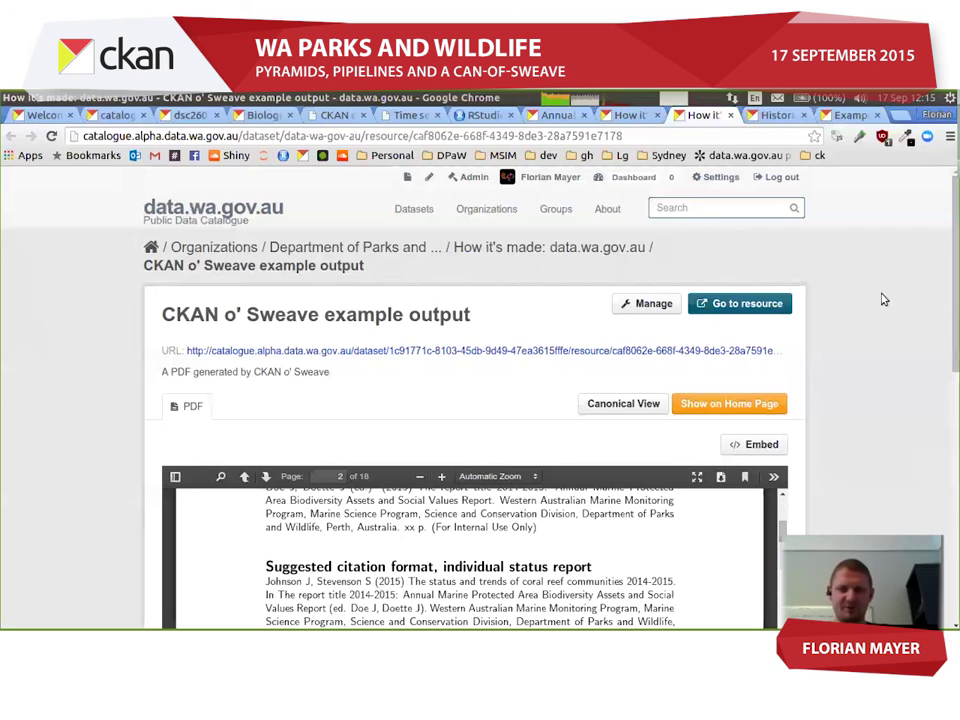
left_click(533, 250)
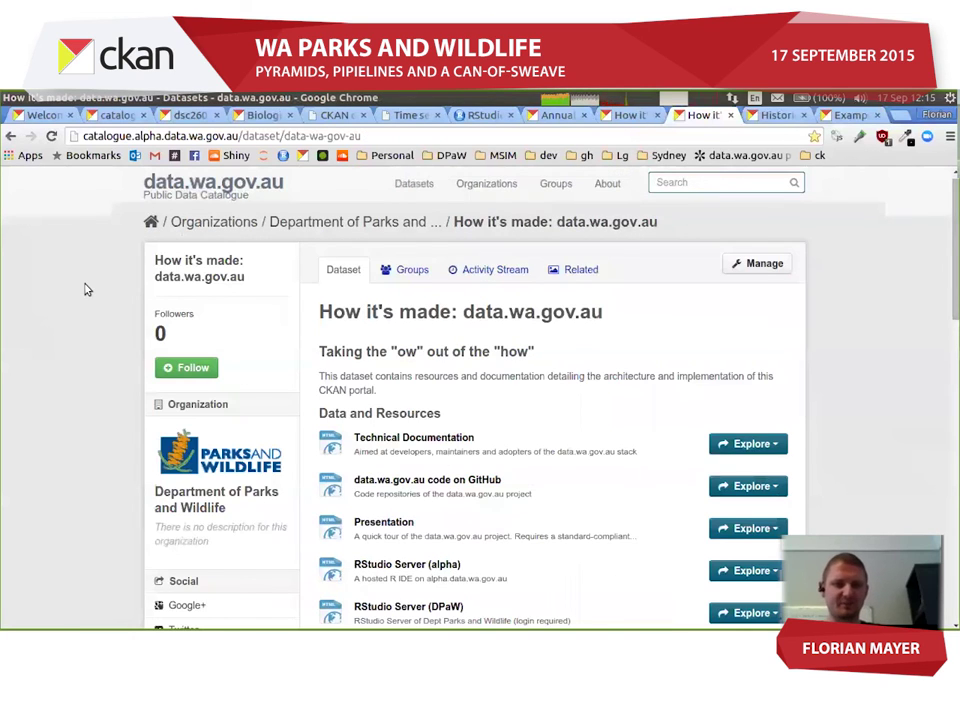
Highlight the catalogue.alpha.data.wa.gov.au host, then open the Pipelines, Pyramids and a CKAN o' Sweave resource.
scroll(86, 289, "up", 1)
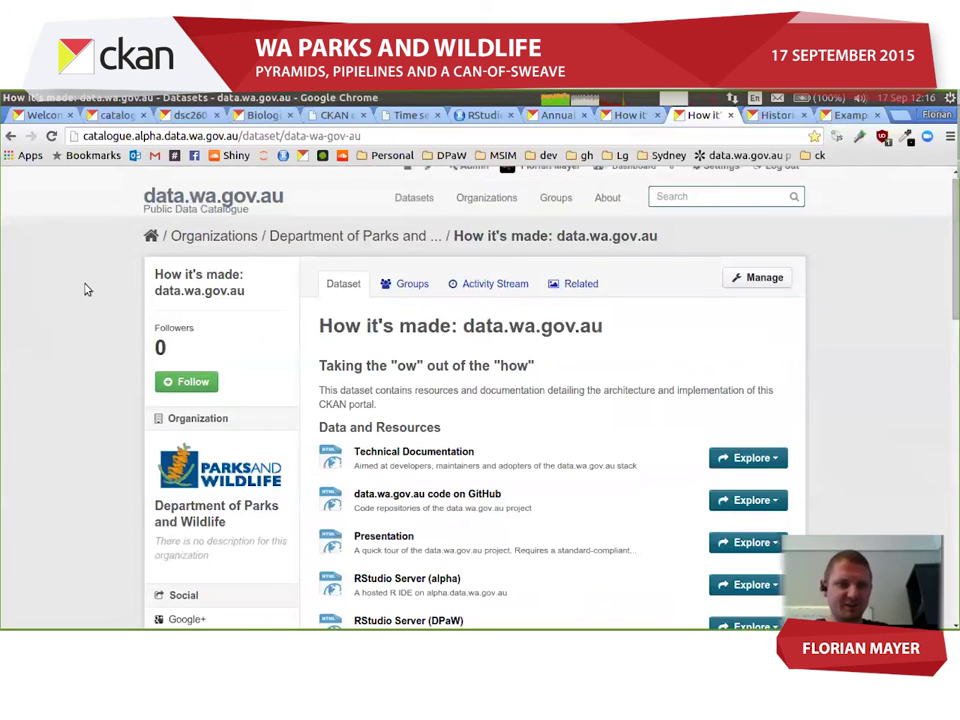
double_click(127, 135)
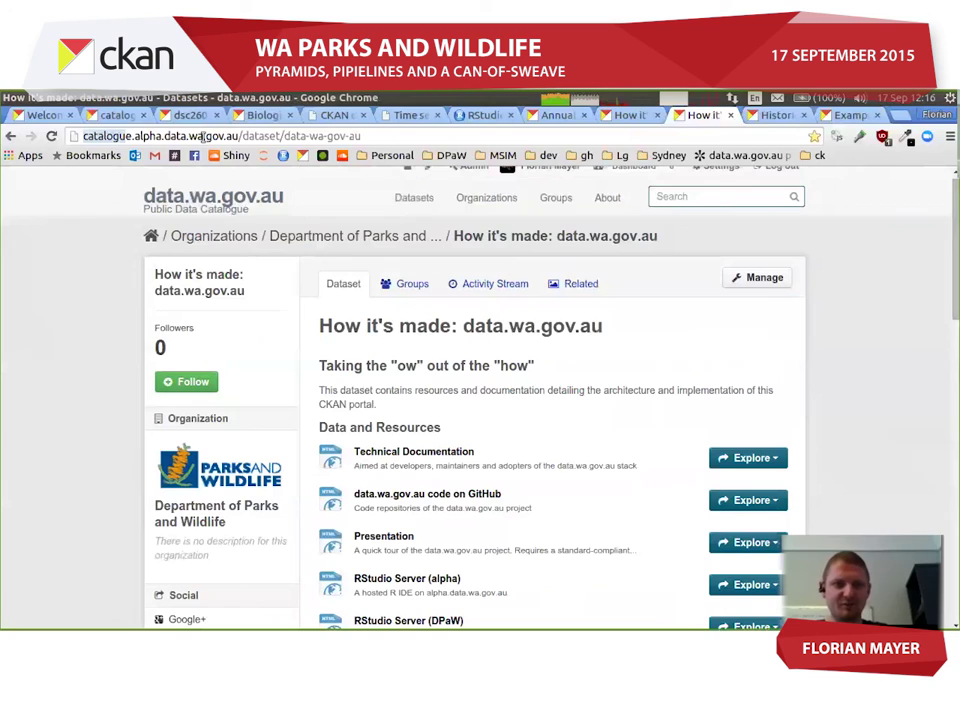
left_click_drag(204, 135, 236, 136)
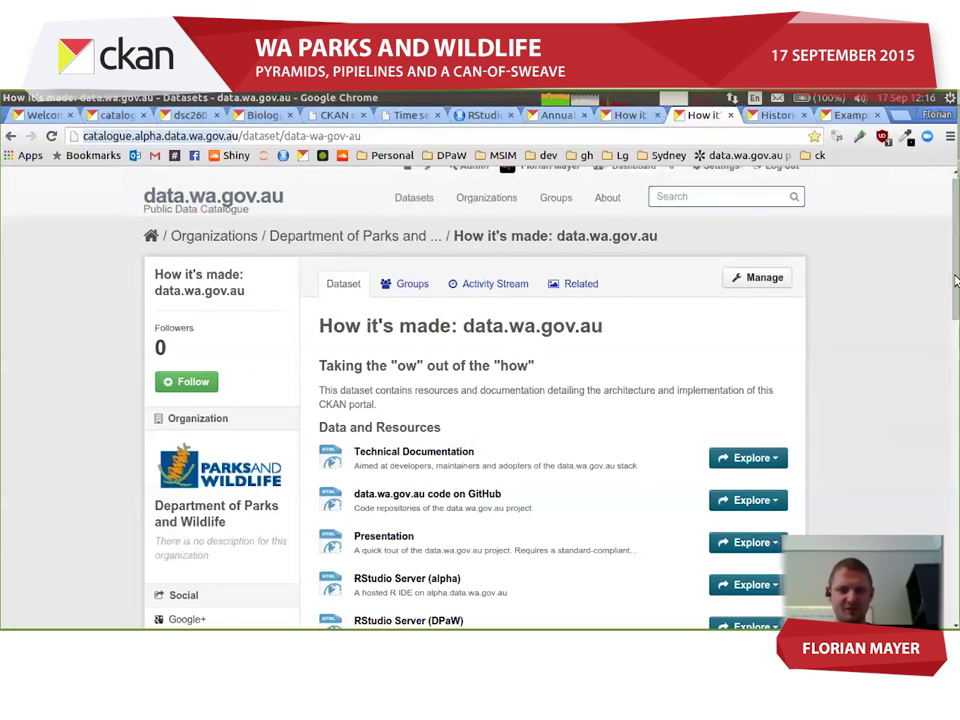
scroll(955, 281, "down", 1)
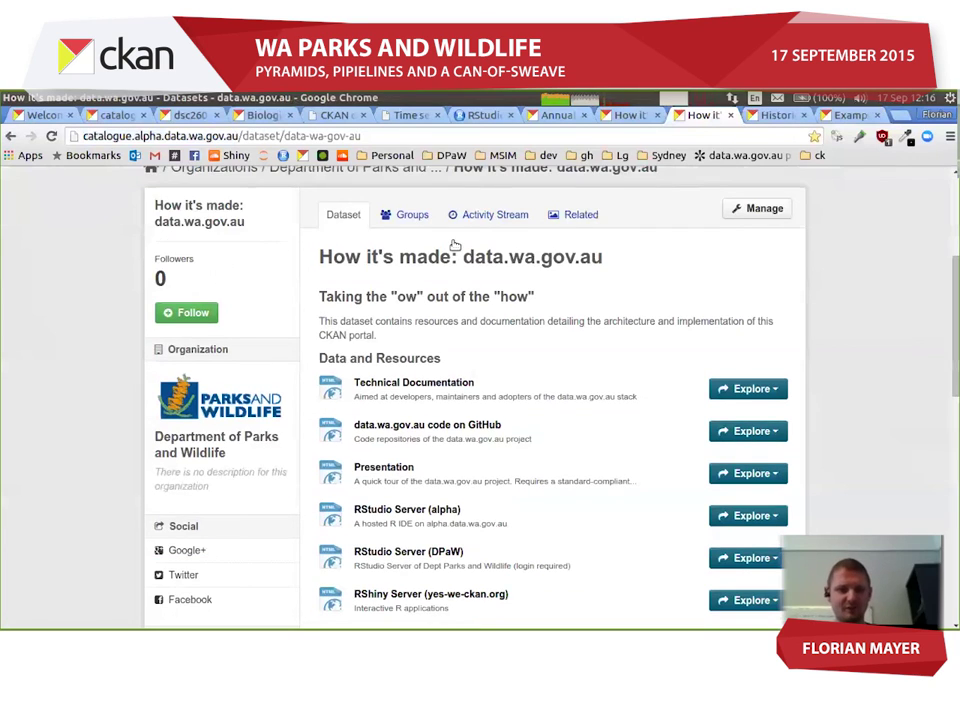
scroll(541, 346, "down", 3)
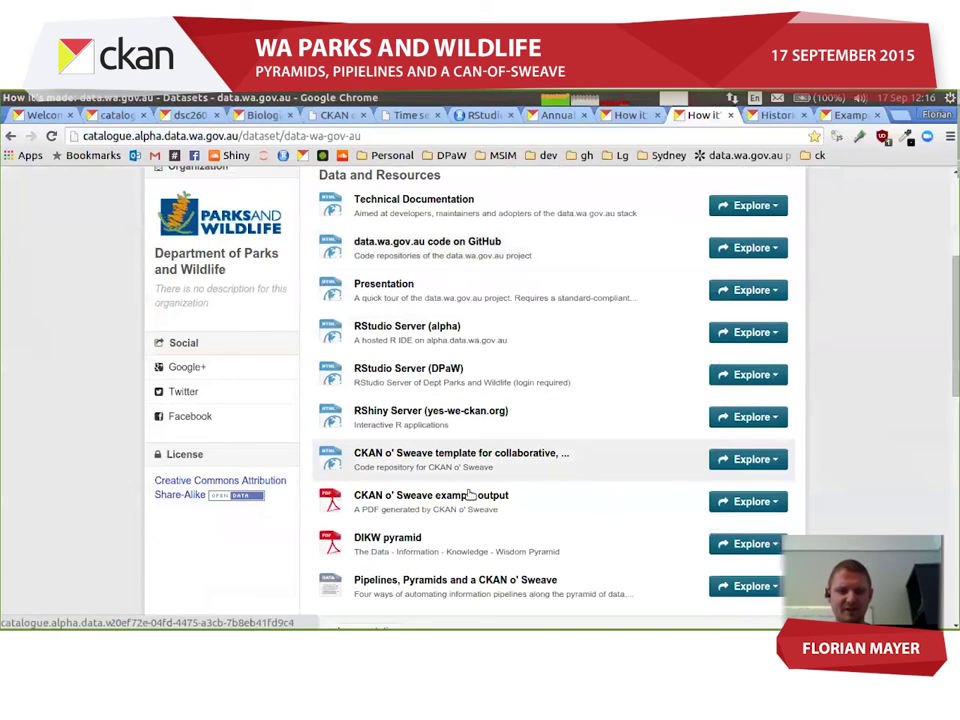
left_click(378, 582)
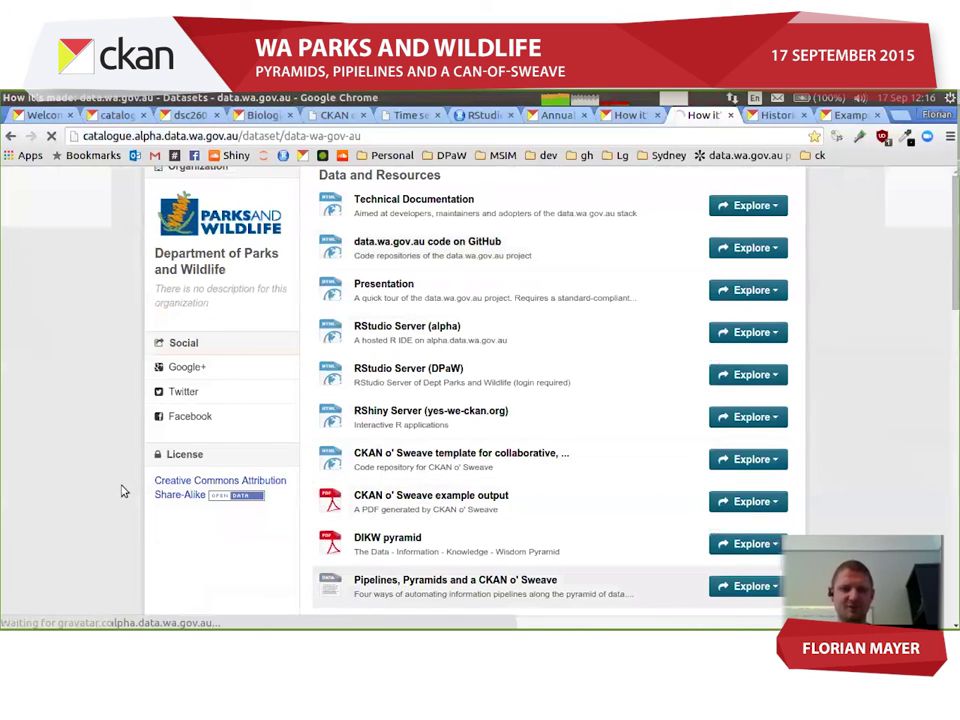